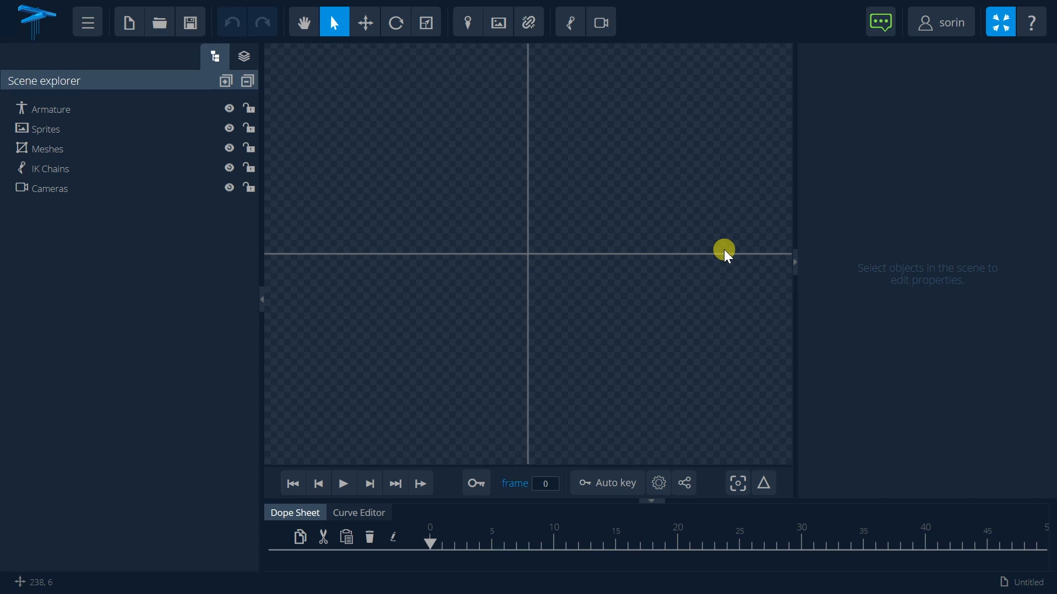
Step: Import mushroom.png as a sprite and centre the scene in view
click(497, 25)
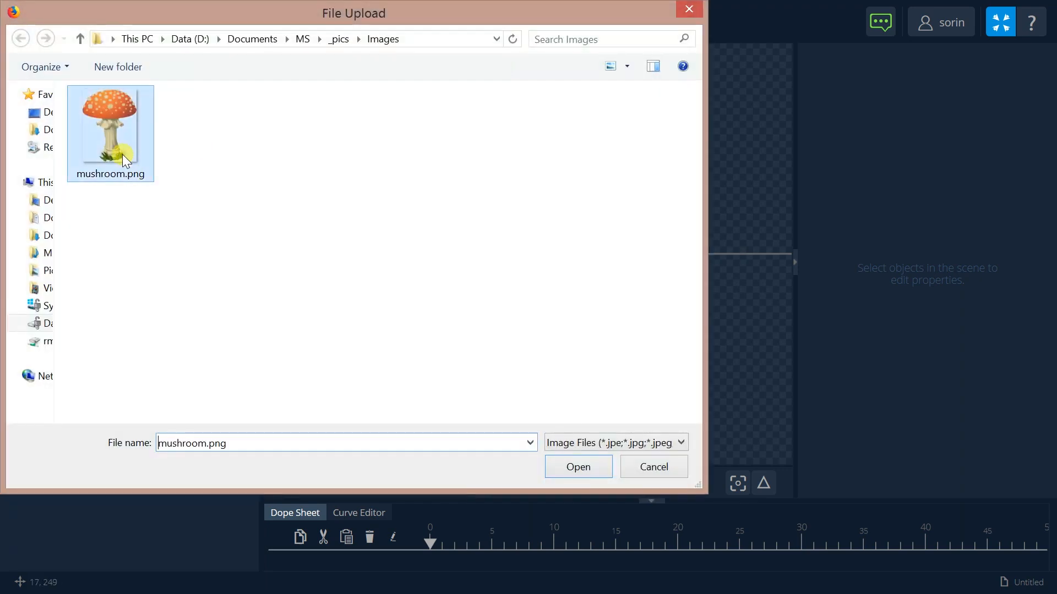
double_click(123, 155)
key(w)
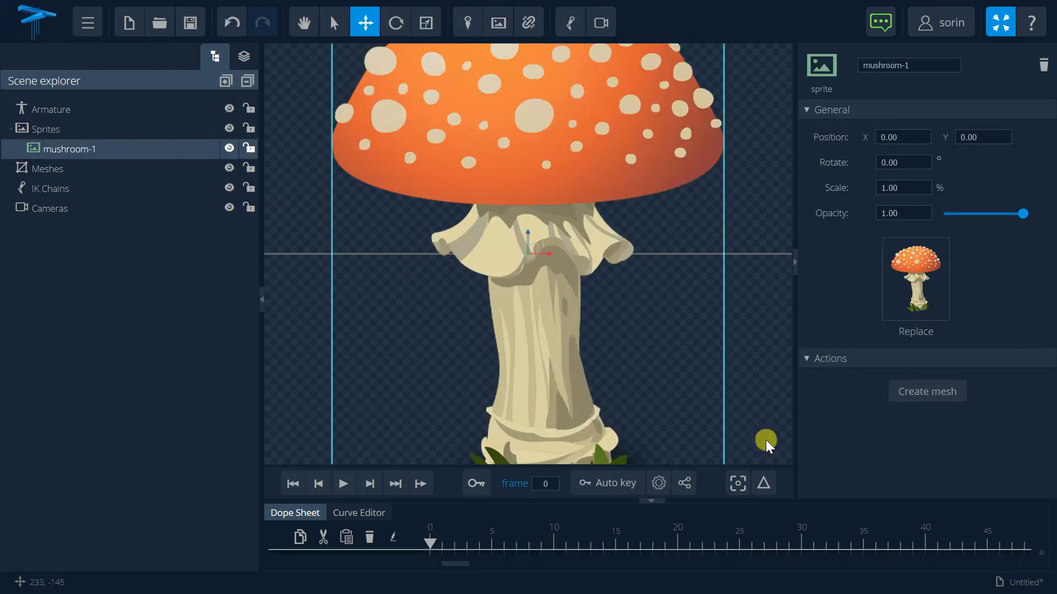
click(738, 483)
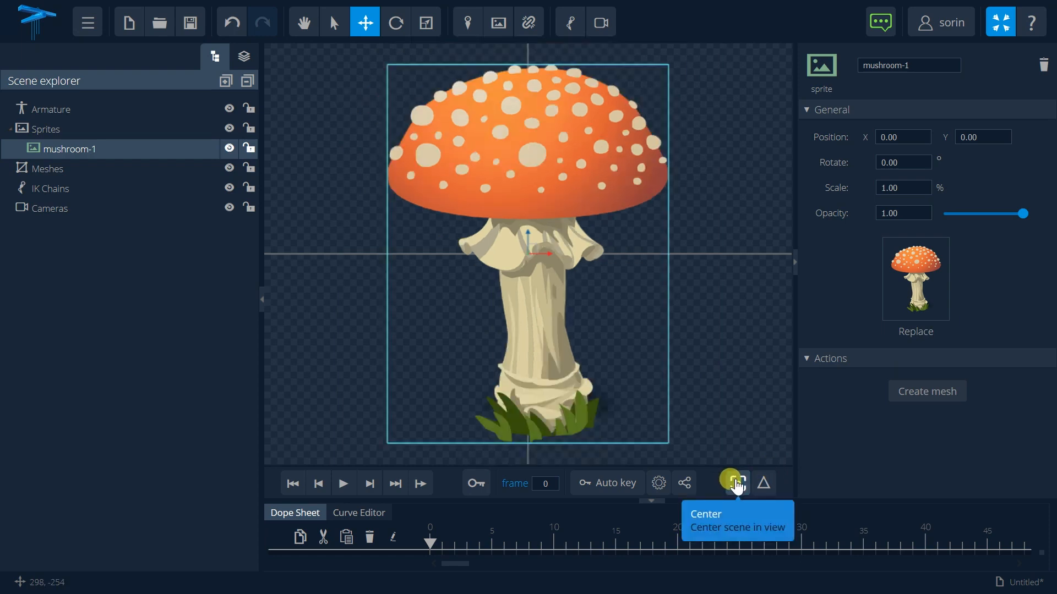
click(744, 398)
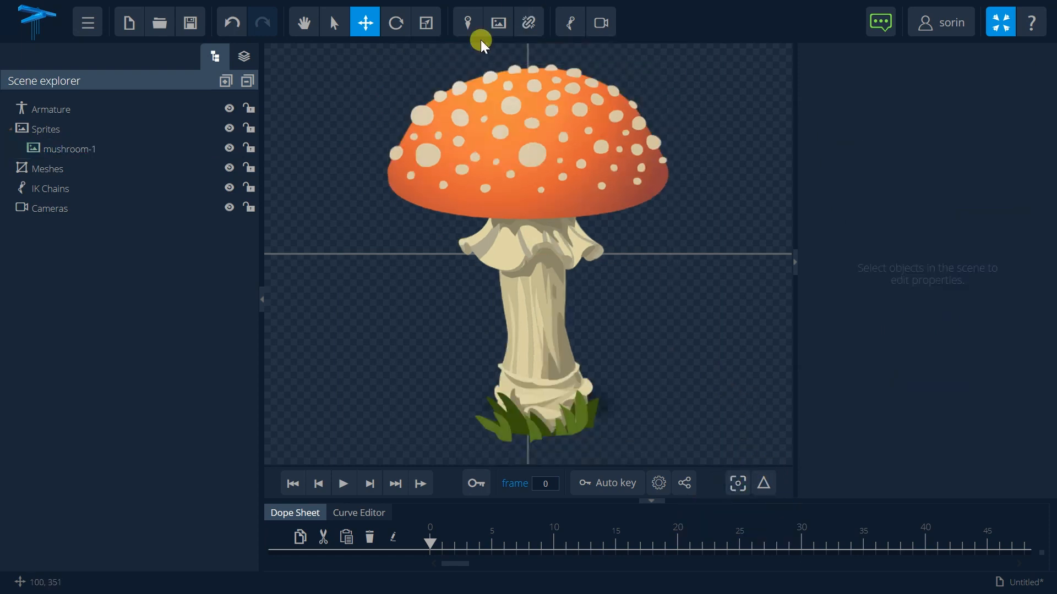
Step: Convert the mushroom-1 sprite into a mesh
click(469, 24)
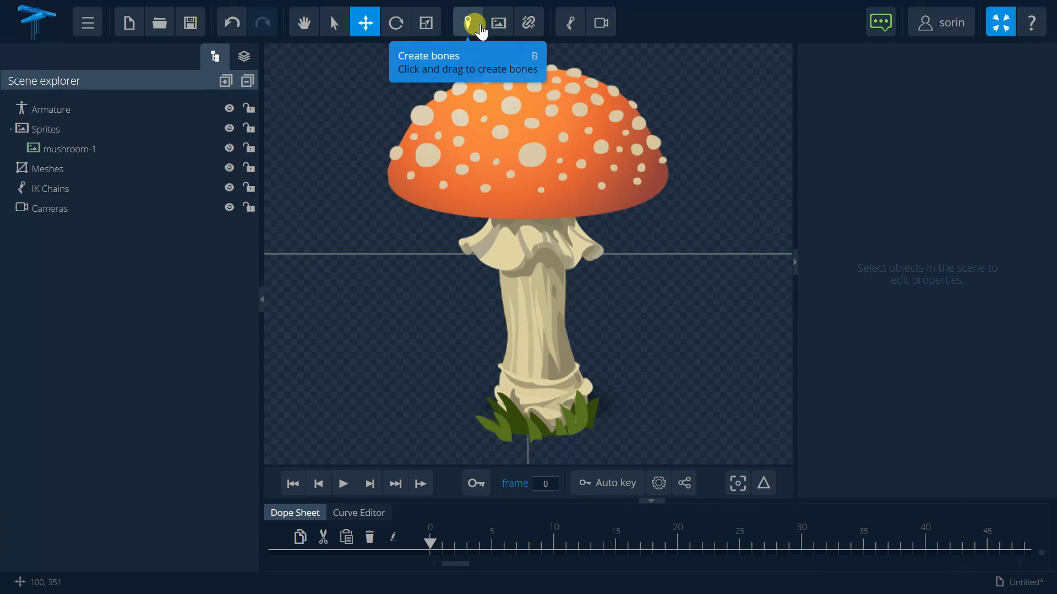
click(545, 173)
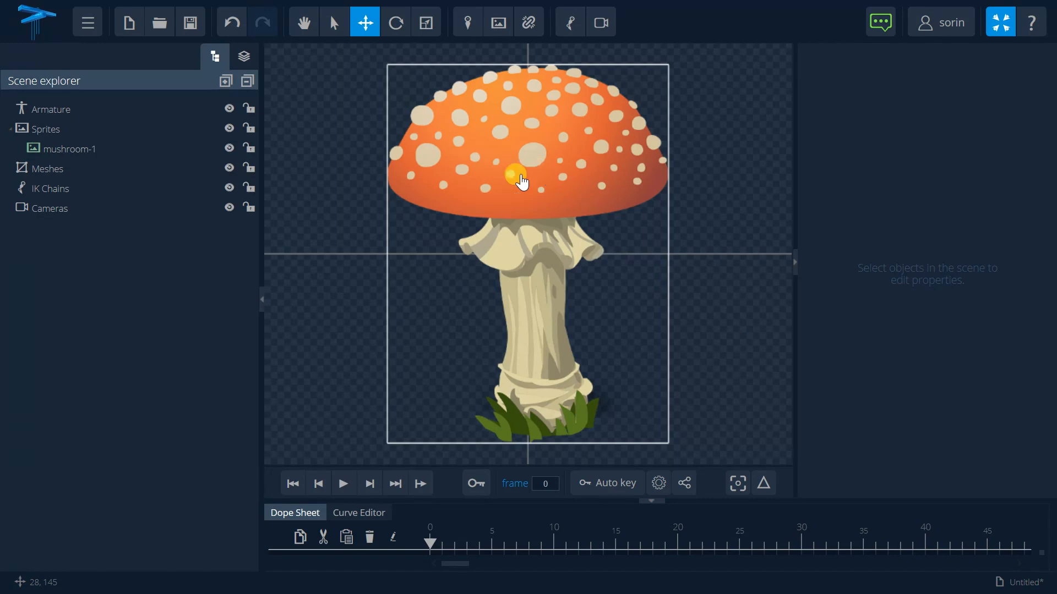
click(158, 154)
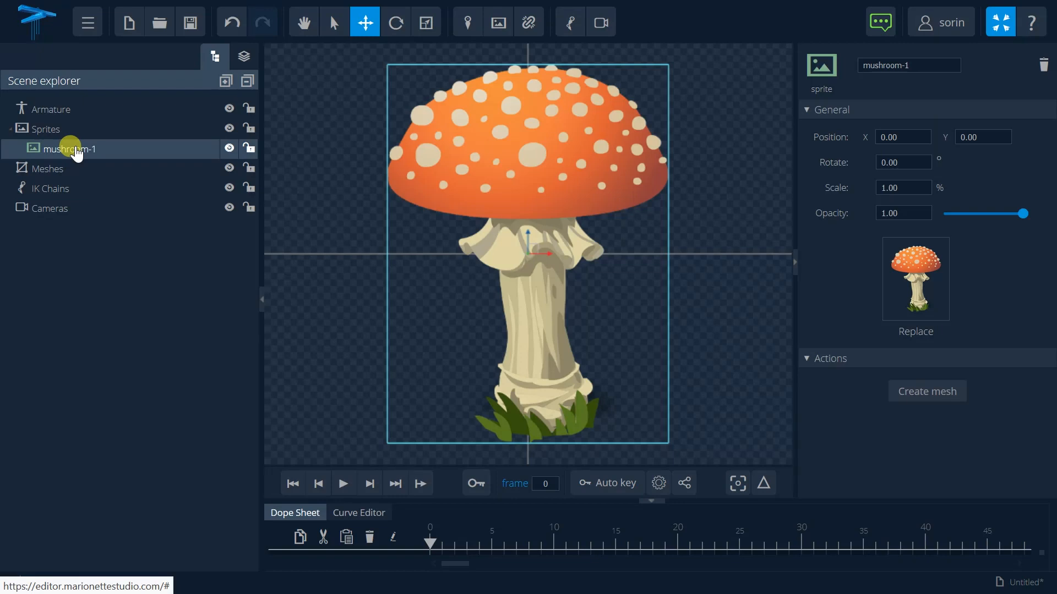
click(925, 392)
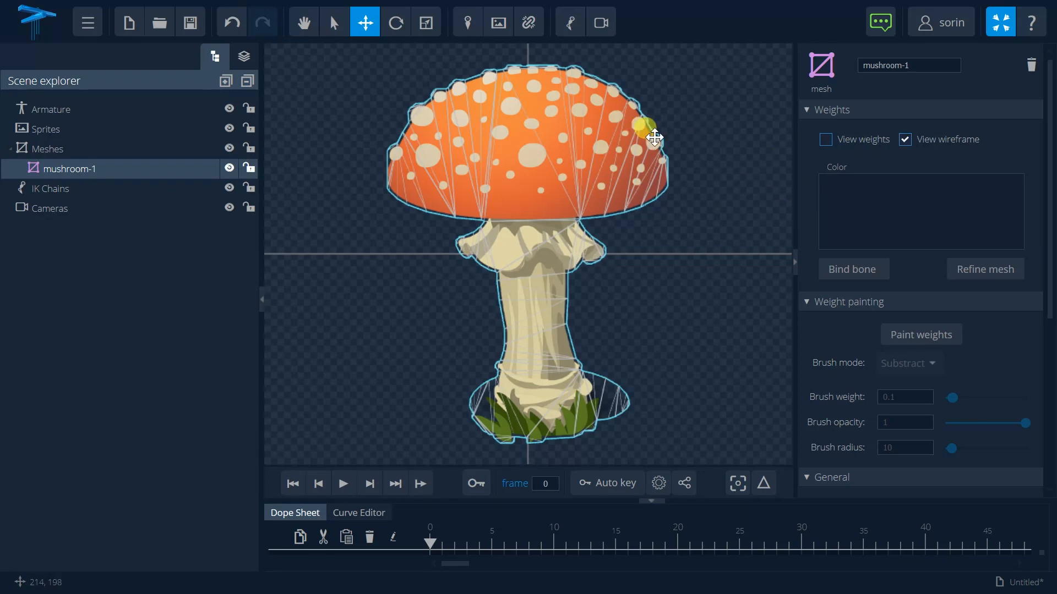
Step: Draw two chained bones up the mushroom from its base, a lower one about 188 pt long and an upper one about 348 pt reaching into the cap
click(470, 31)
click(544, 430)
drag(543, 428, 536, 111)
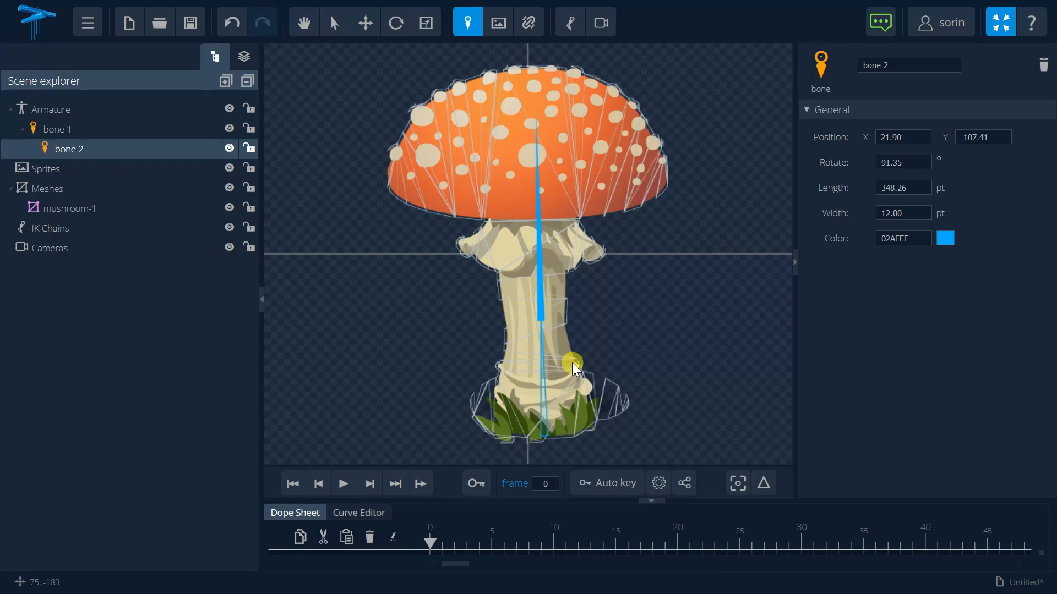
Step: Bind both the upper and the lower bone to the mushroom-1 mesh
click(334, 23)
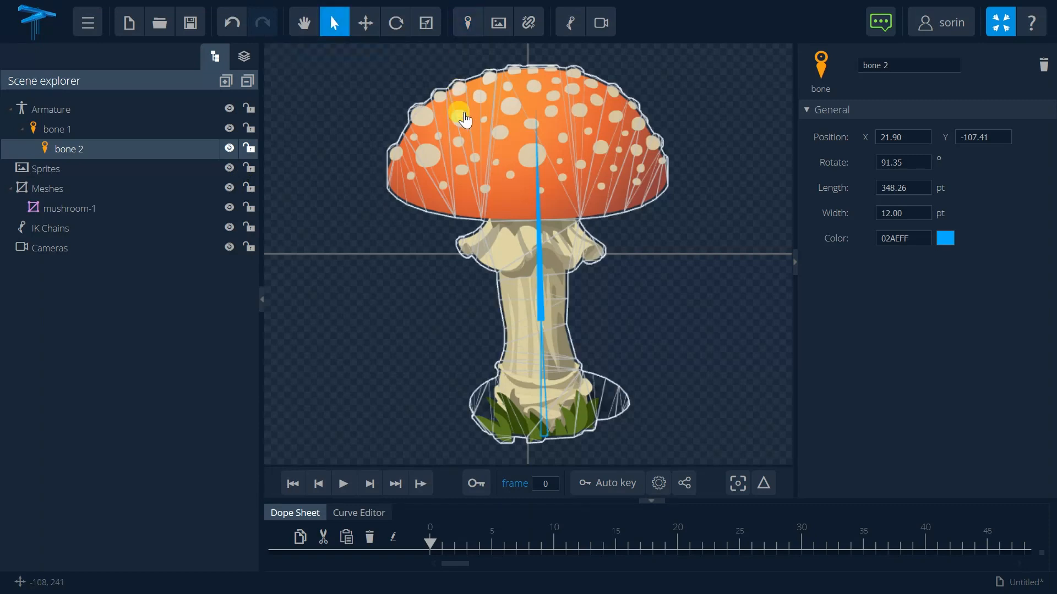
click(471, 155)
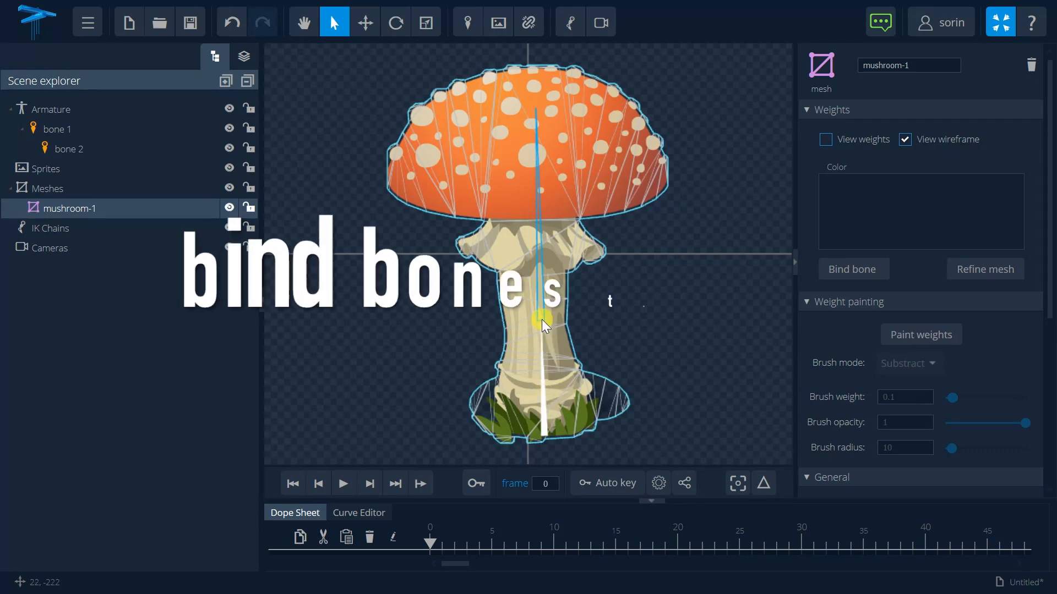
click(828, 272)
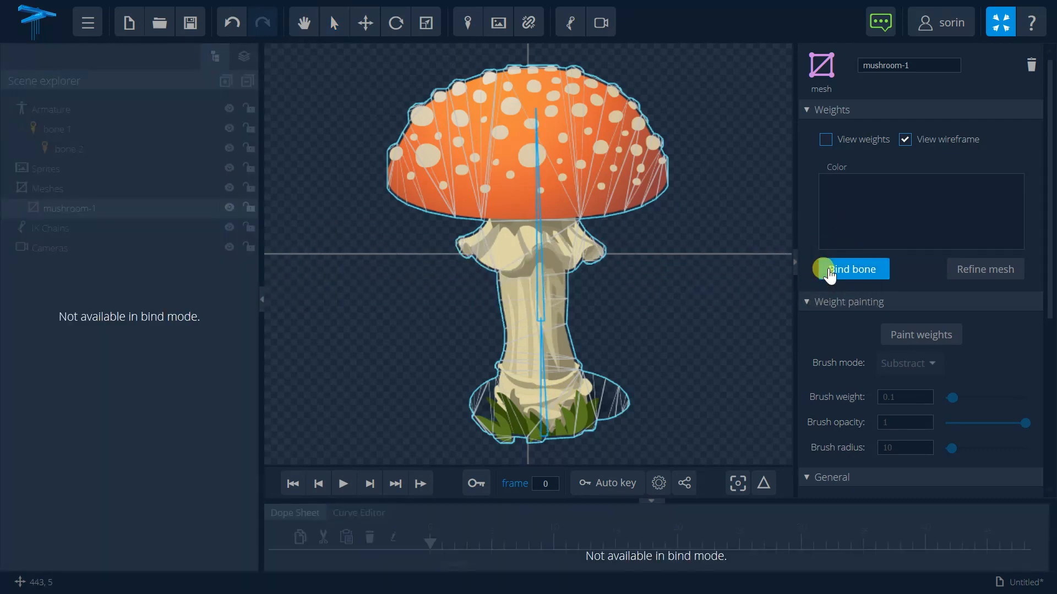
click(540, 297)
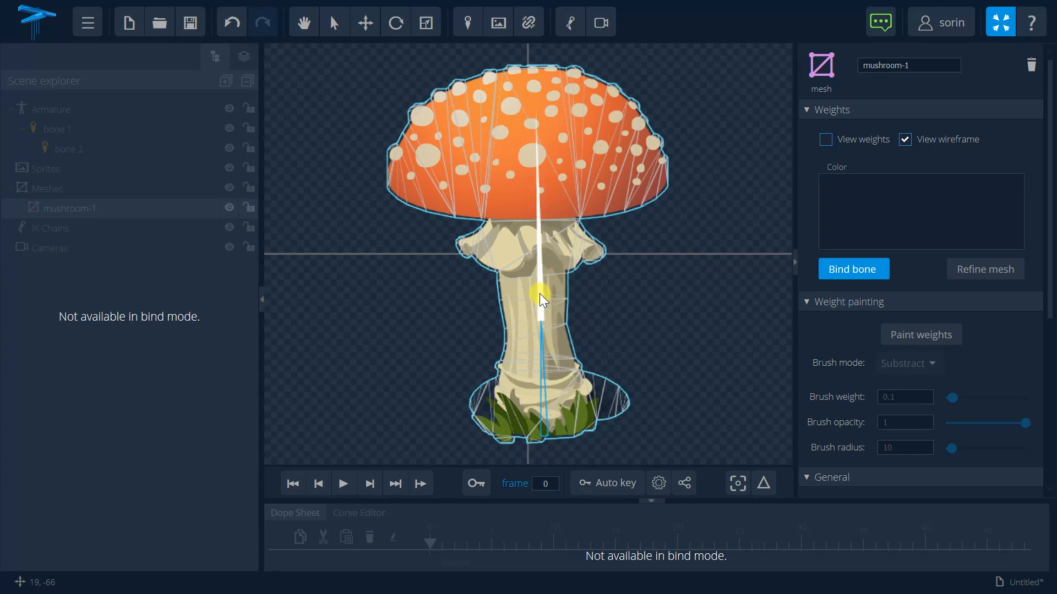
click(546, 419)
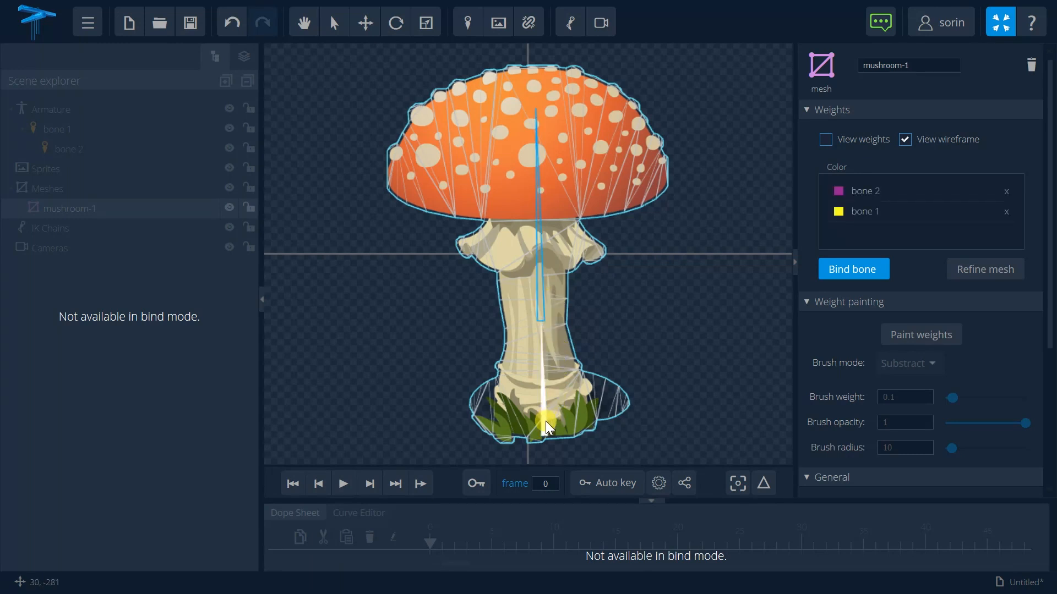
click(831, 272)
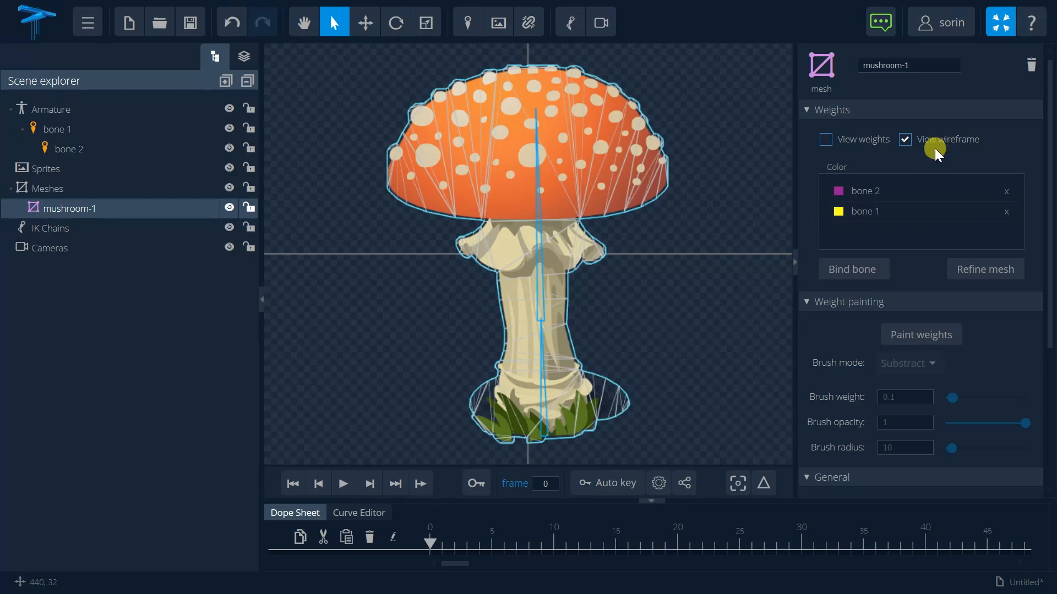
Step: Display the mushroom mesh's weights, examine which areas bone 2 and bone 1 influence, and hide the weights again
click(825, 141)
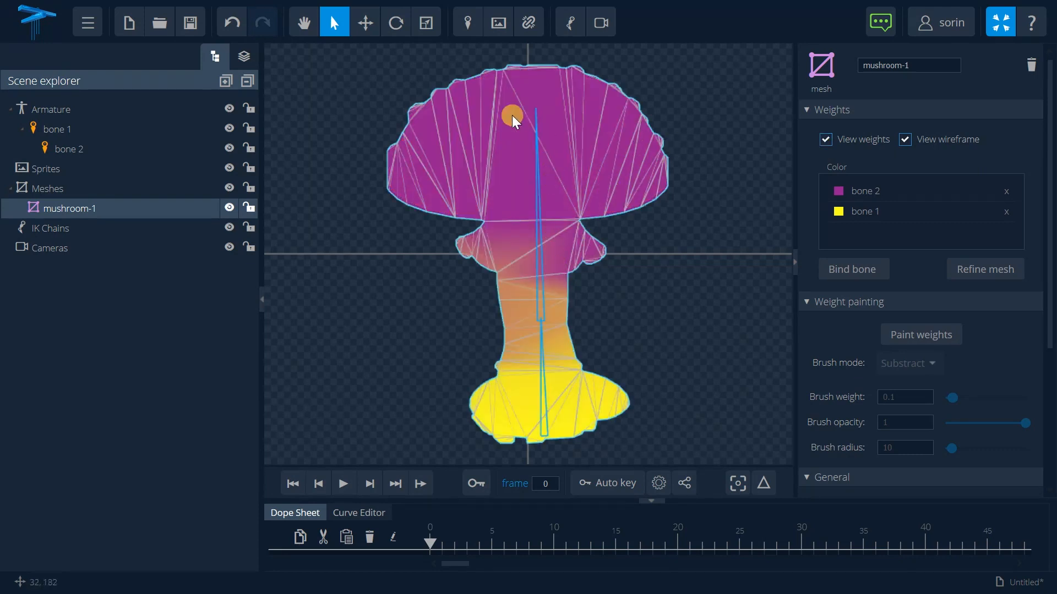
click(540, 246)
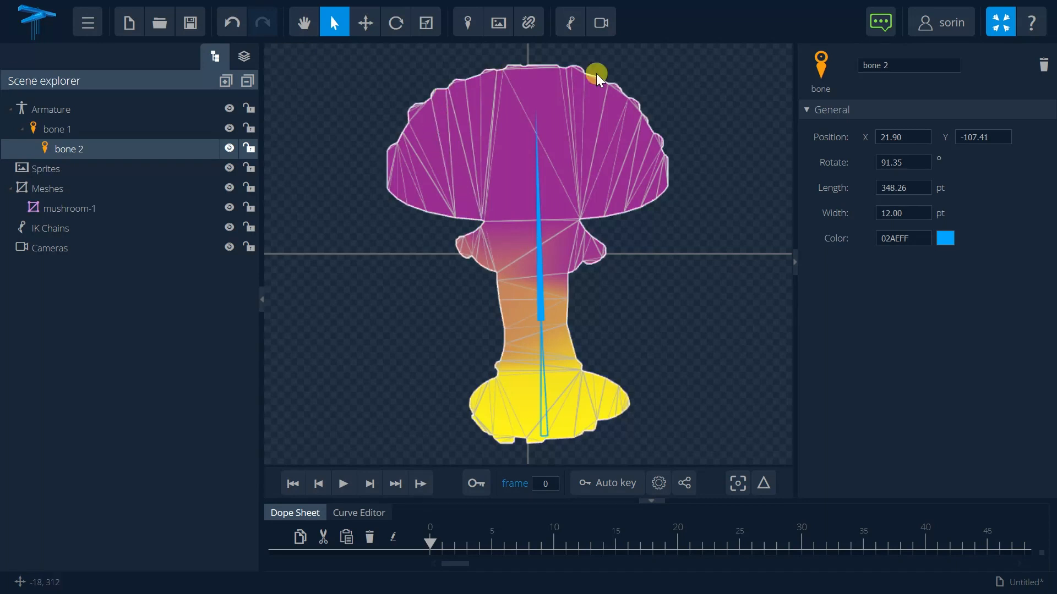
click(542, 400)
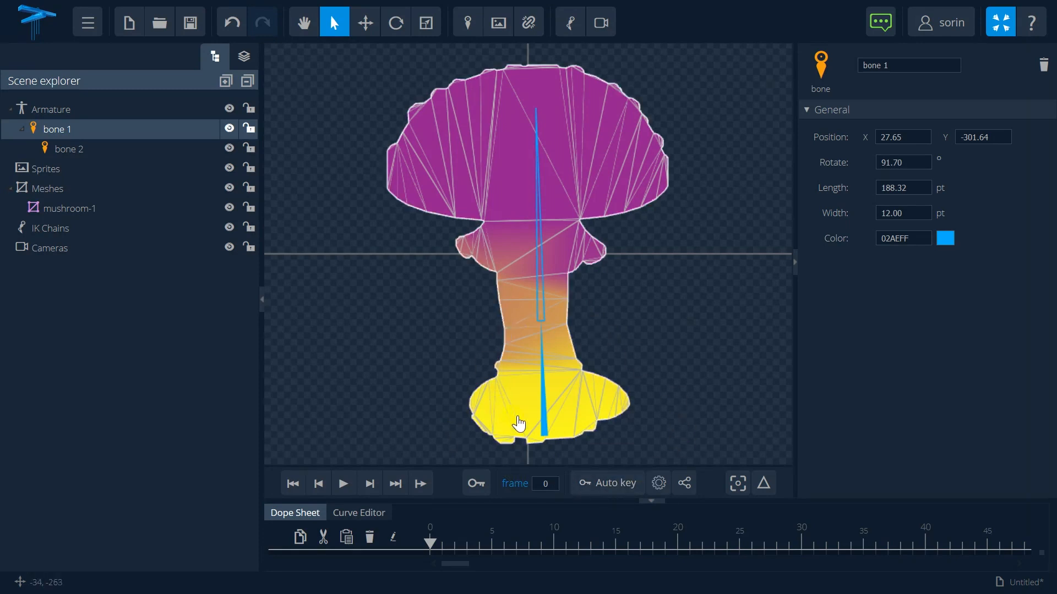
click(540, 304)
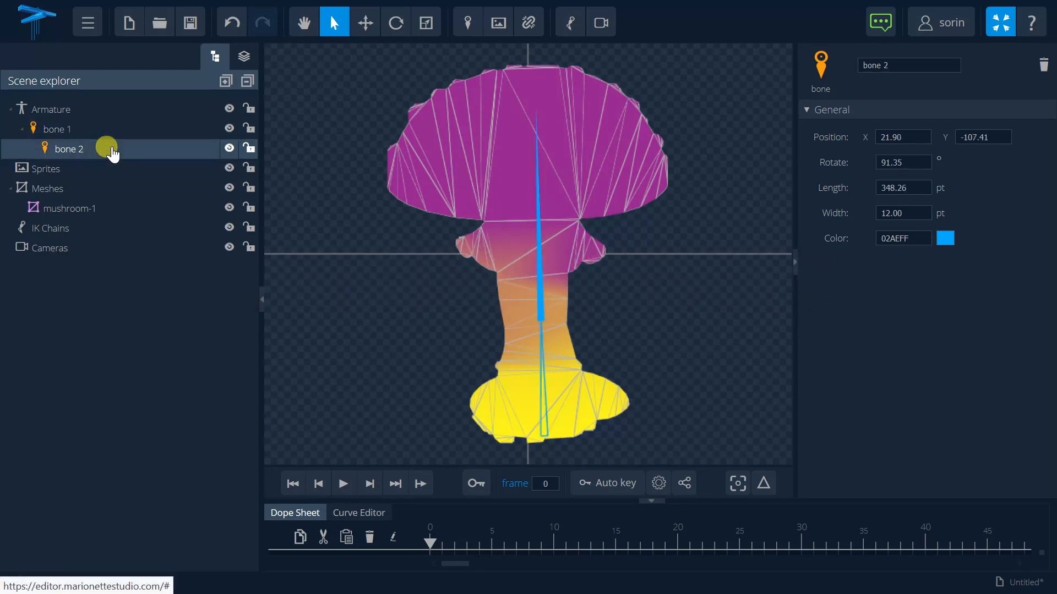
click(101, 130)
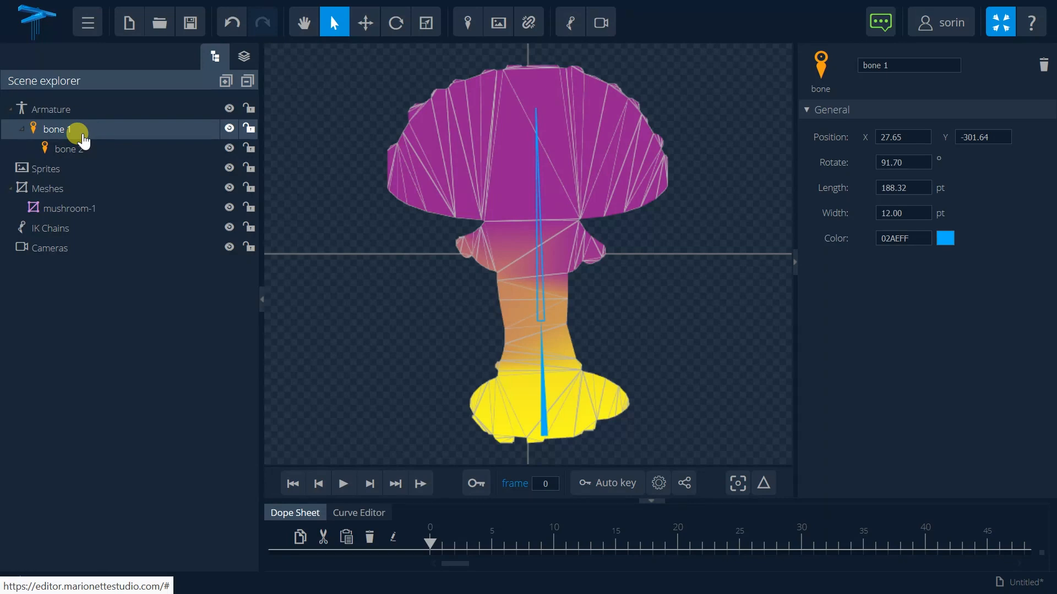
click(83, 149)
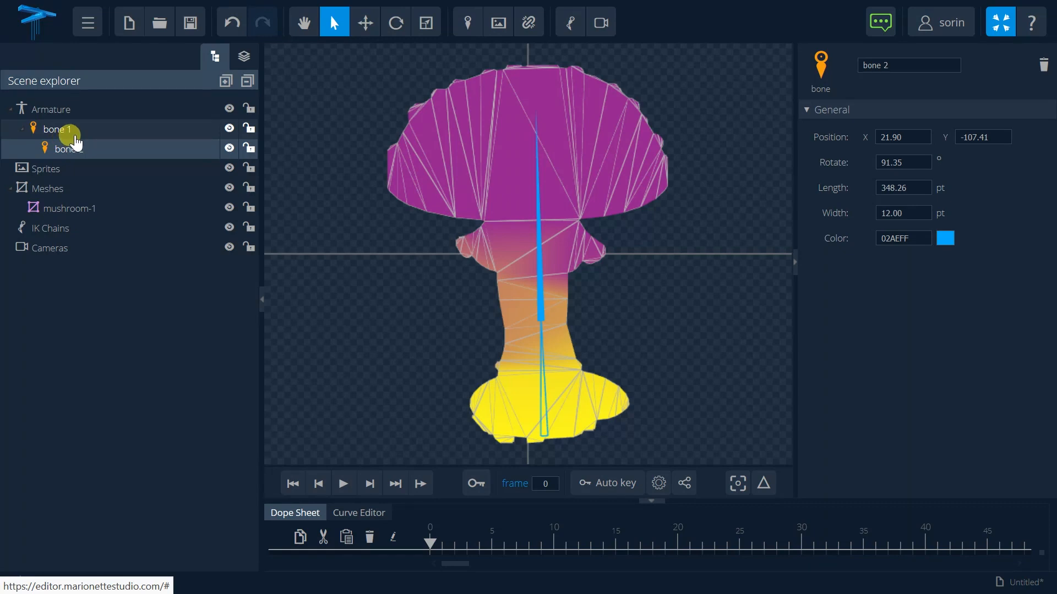
click(428, 123)
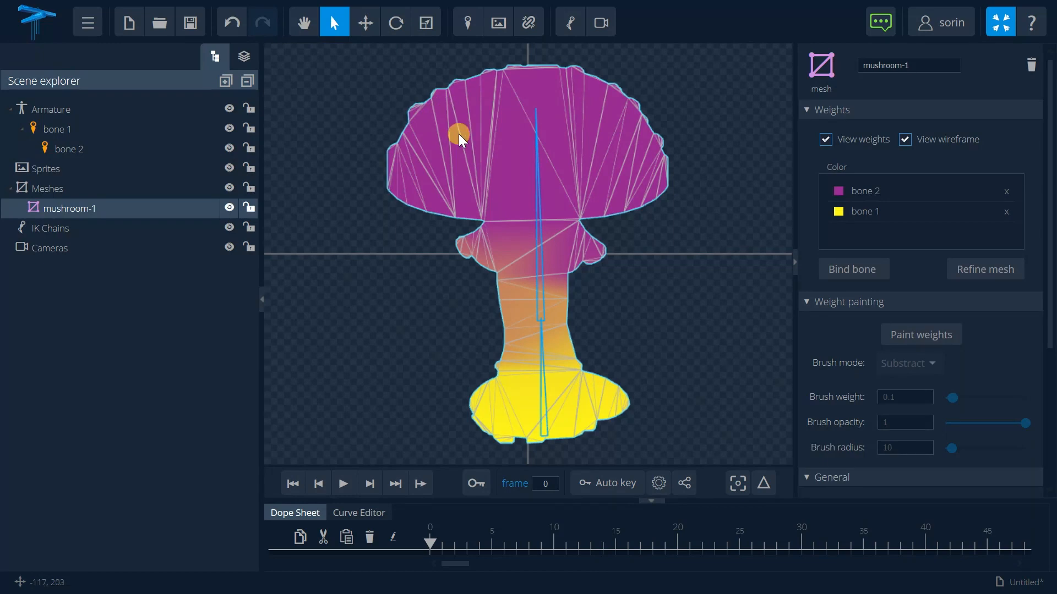
click(825, 140)
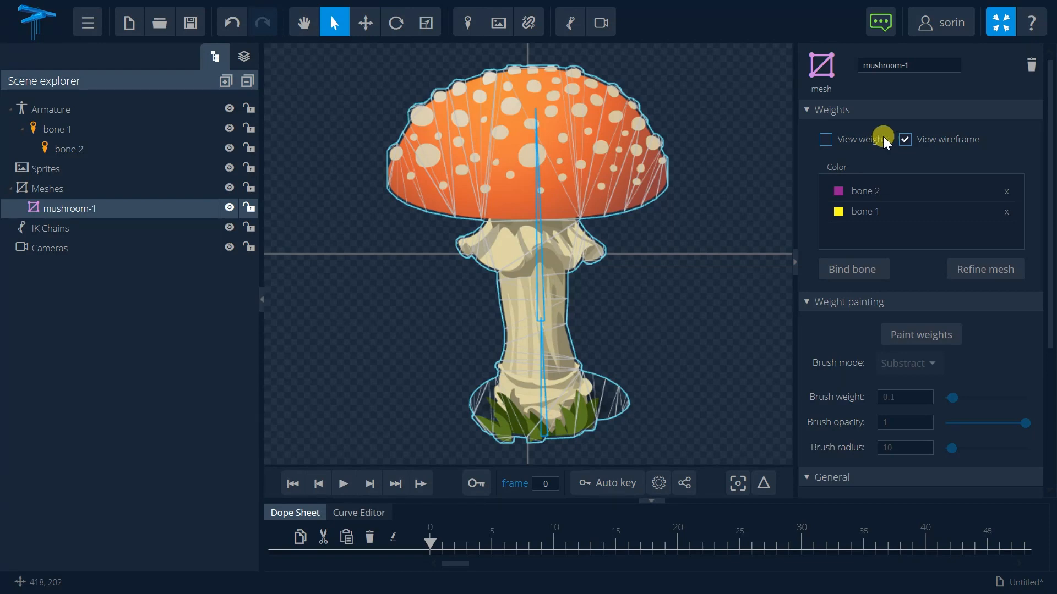
Step: Rotate the upper bone to tilt the mushroom cap clockwise, and hide the mesh wireframe
click(395, 23)
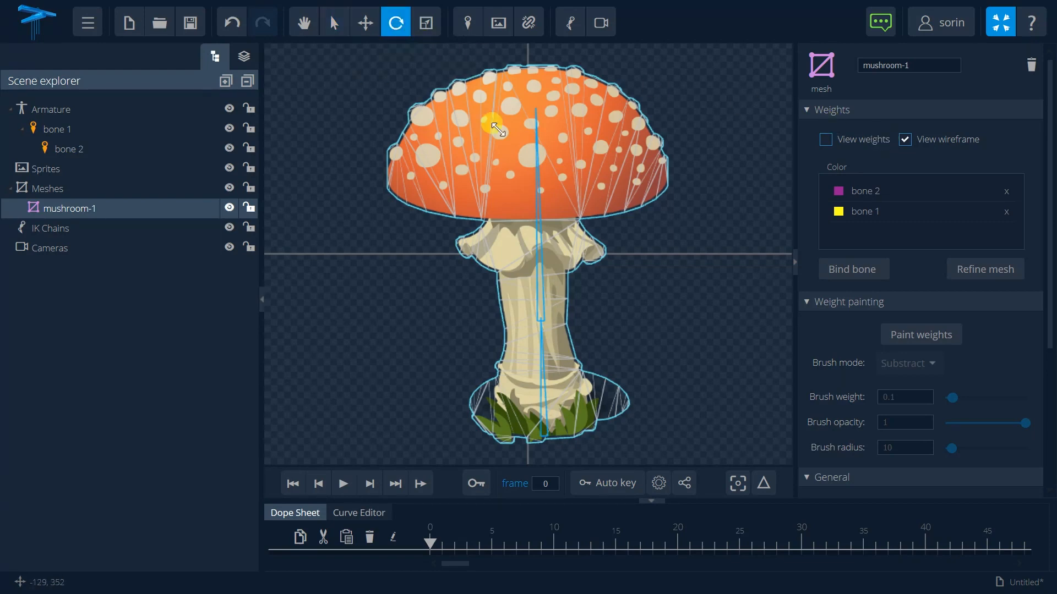
drag(526, 201, 503, 164)
click(502, 164)
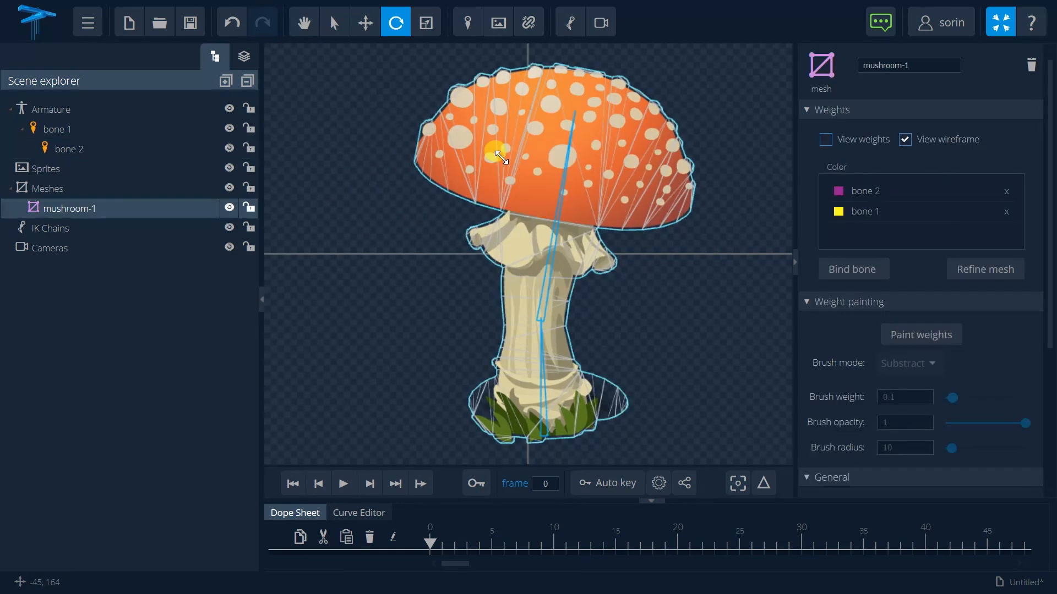
click(906, 142)
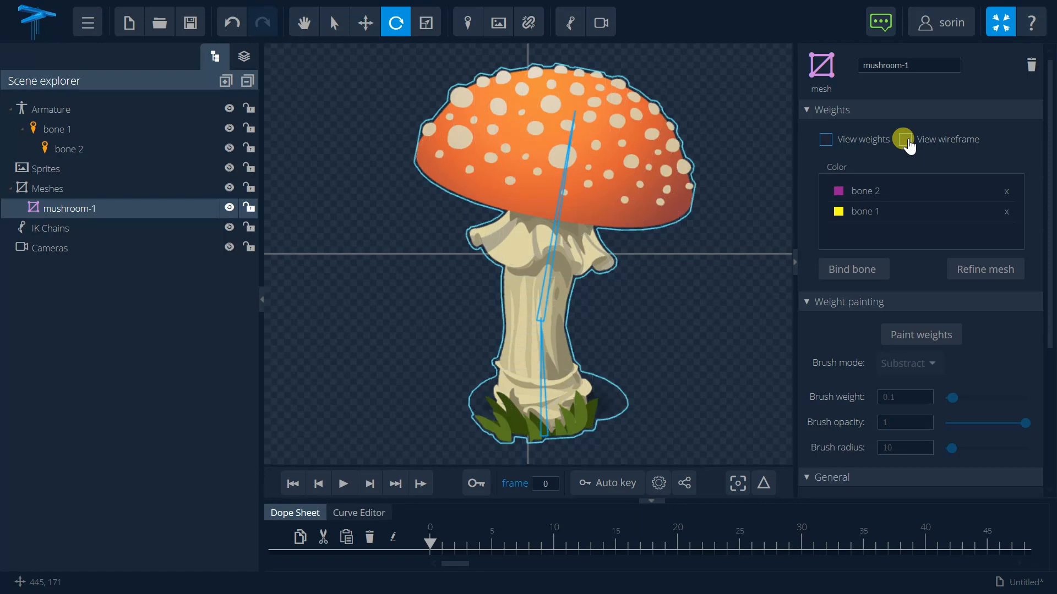
Step: Rotate the upper bone further to about 60° and move it slightly upward
click(547, 257)
drag(548, 258, 588, 241)
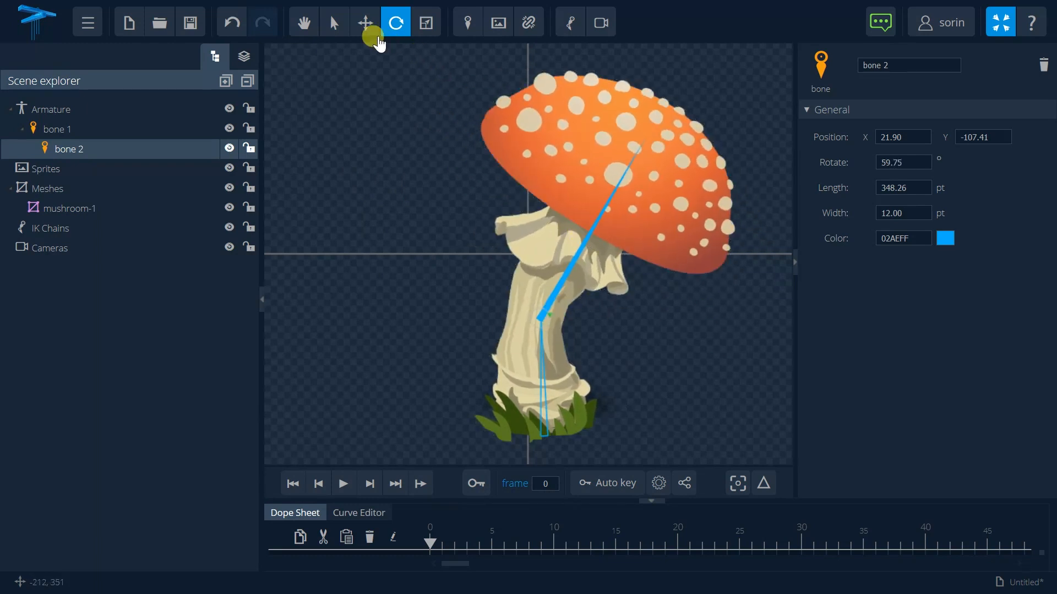
click(365, 26)
mouse_move(557, 292)
mouse_down()
mouse_move(548, 277)
mouse_move(569, 227)
mouse_move(544, 338)
mouse_move(557, 283)
mouse_move(557, 291)
mouse_up()
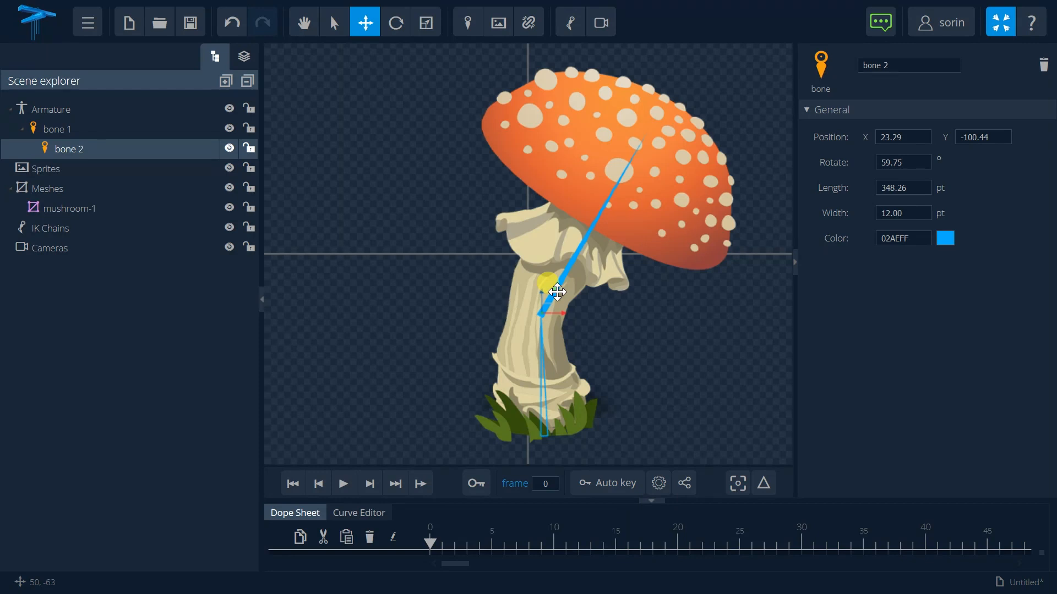
Step: Show the mushroom mesh's wireframe and refine the mesh with Split X 15 and Split Y 10
click(550, 153)
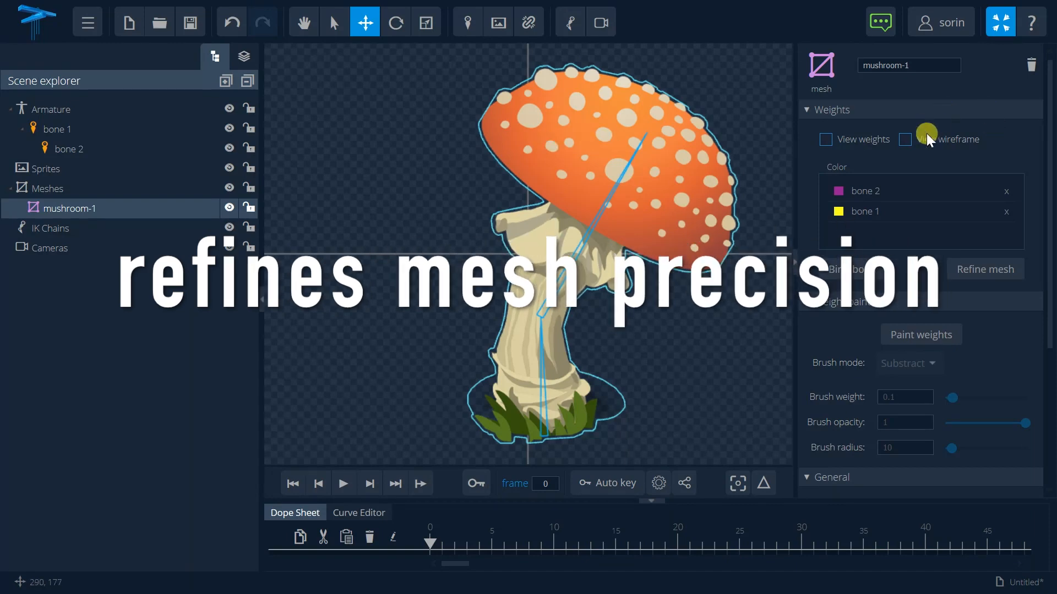
click(905, 140)
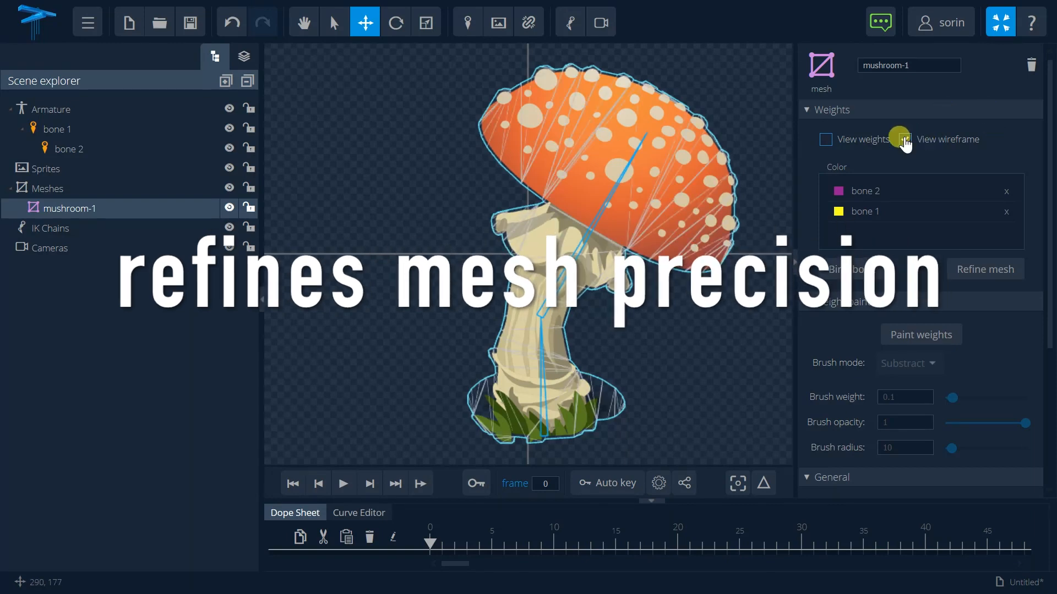
click(982, 272)
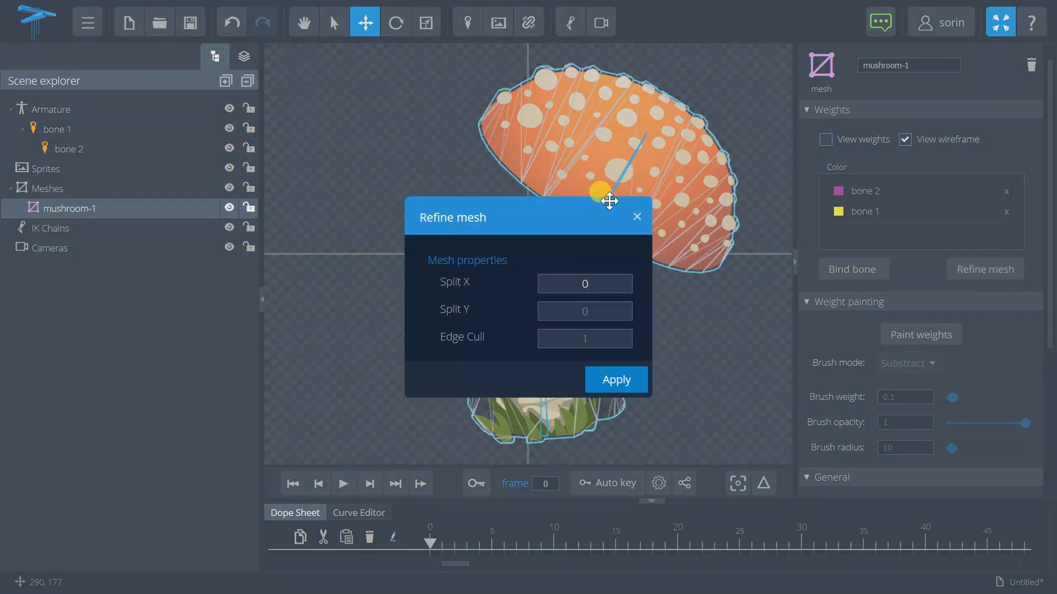
drag(568, 217, 372, 199)
double_click(366, 264)
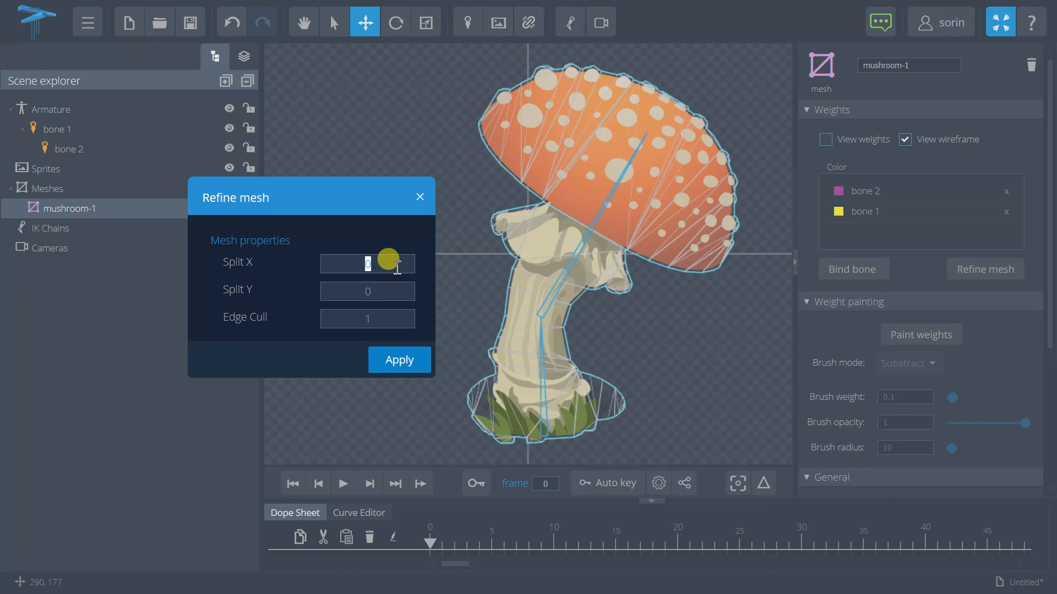
text(1)
text(5)
click(366, 290)
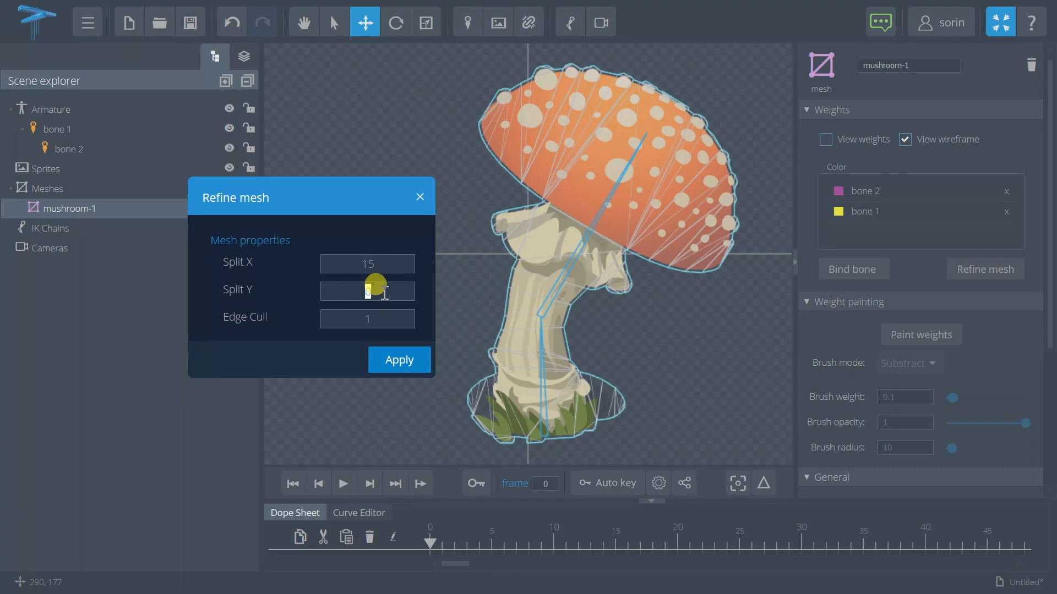
text(10)
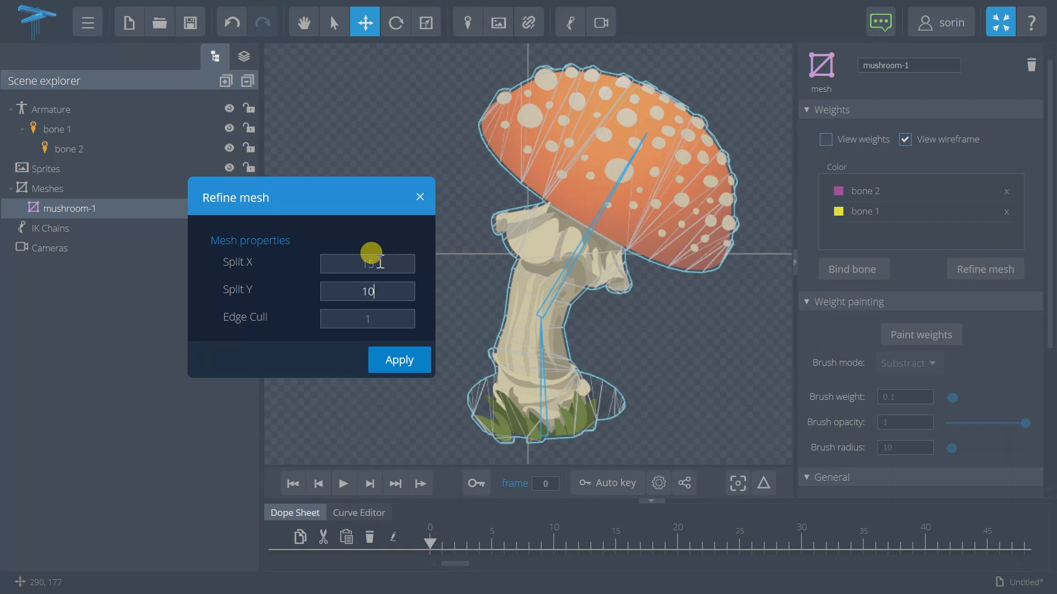
click(386, 361)
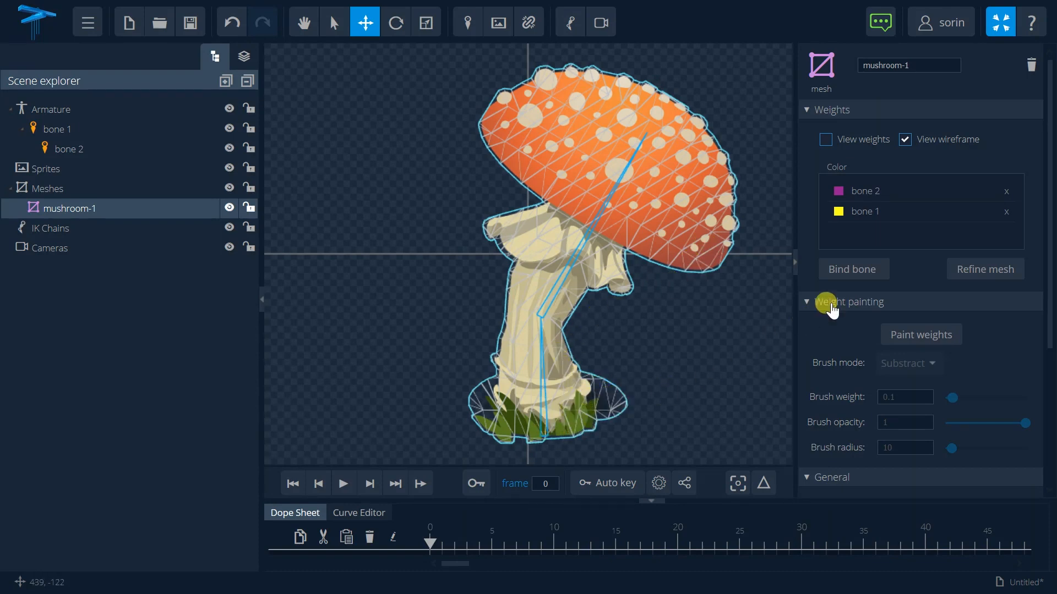
Step: Rotate bone 2 counterclockwise to about 86° to straighten the mushroom, and unbind bone 2 from the mushroom mesh
click(396, 22)
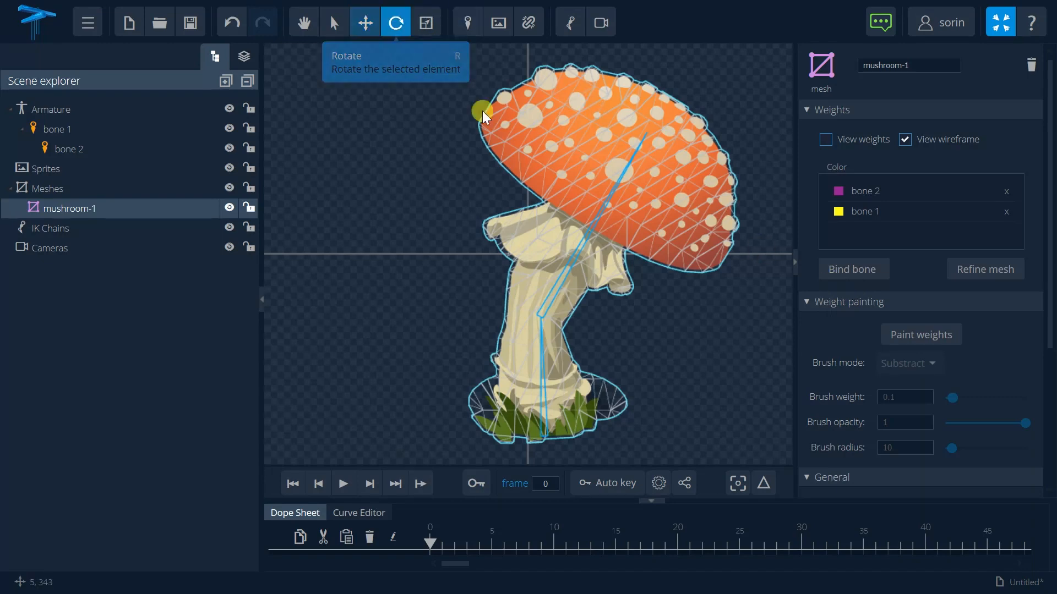
drag(564, 267, 393, 176)
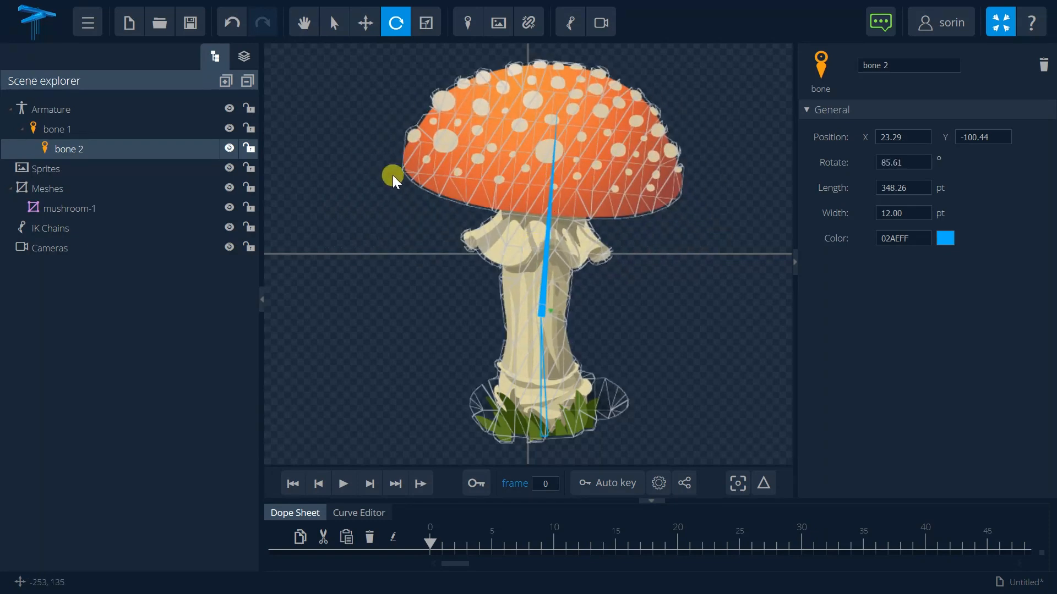
click(442, 152)
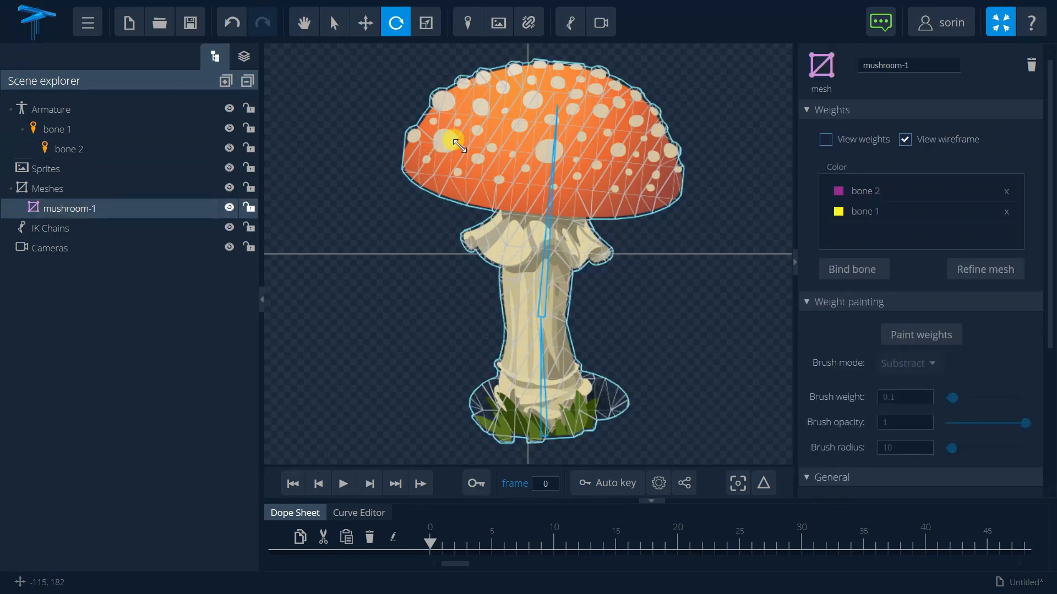
click(983, 220)
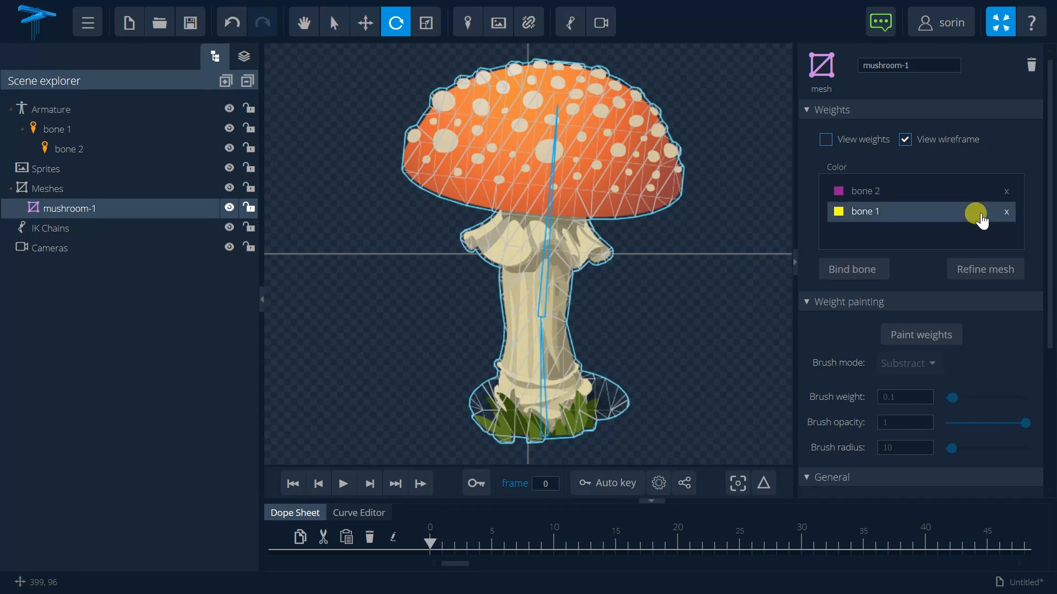
click(1005, 192)
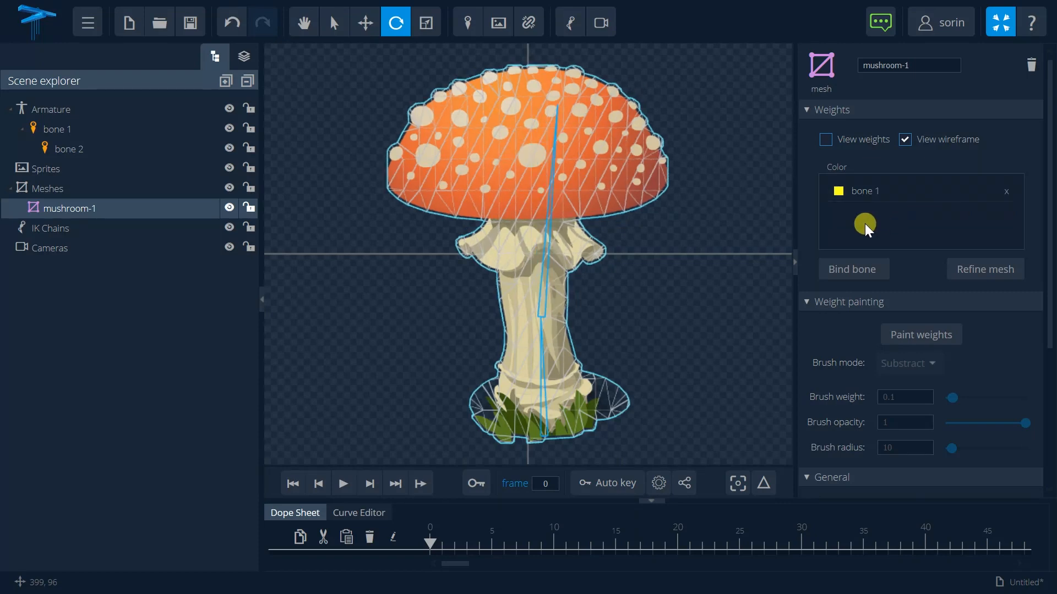
Step: Display the mushroom mesh's weights to examine bone 1's influence, and turn off both the wireframe and weight displays
click(825, 141)
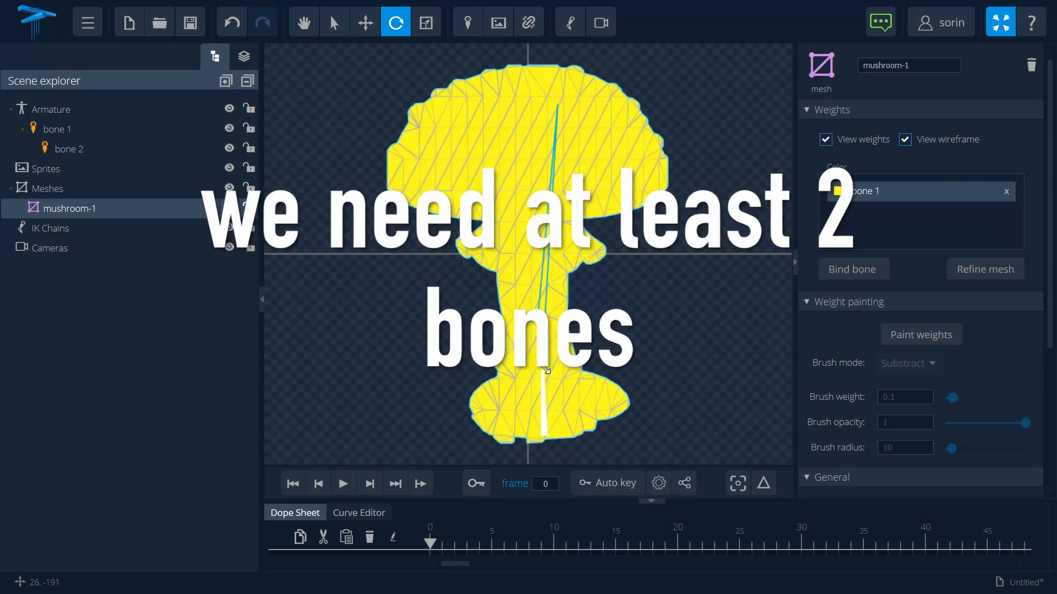
click(904, 139)
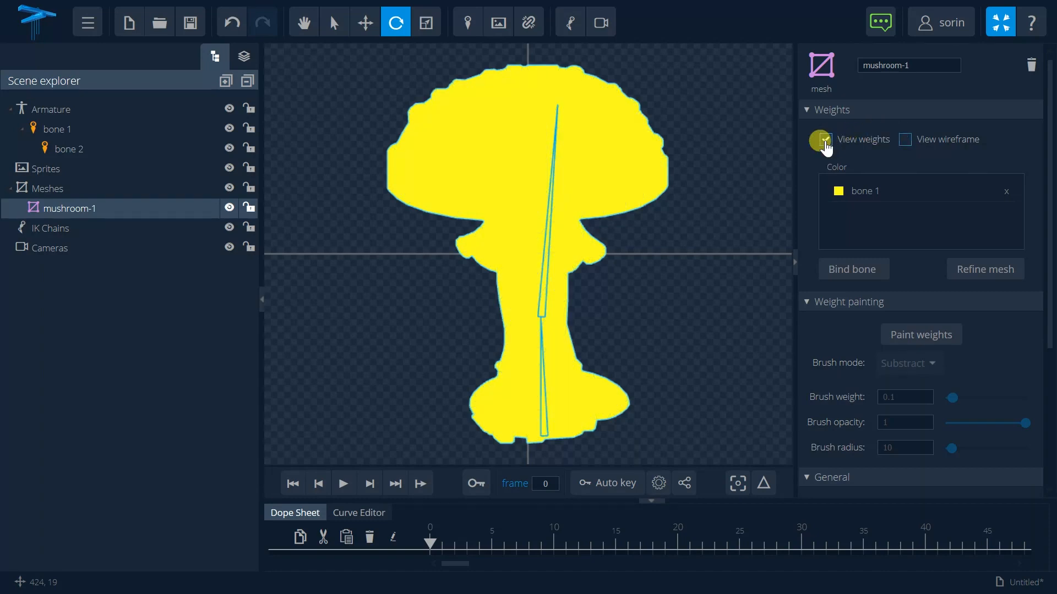
click(825, 140)
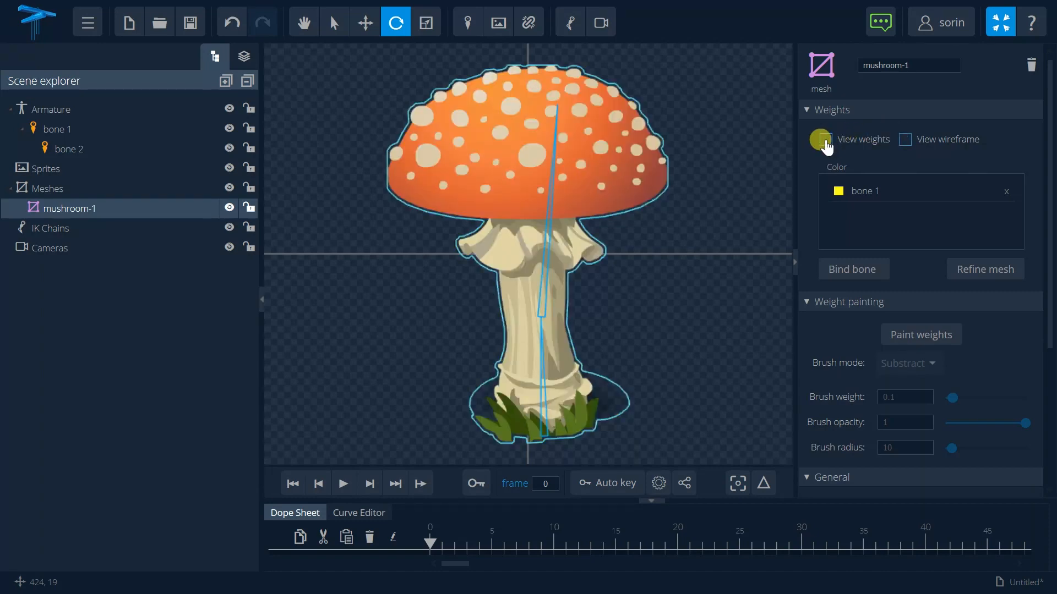